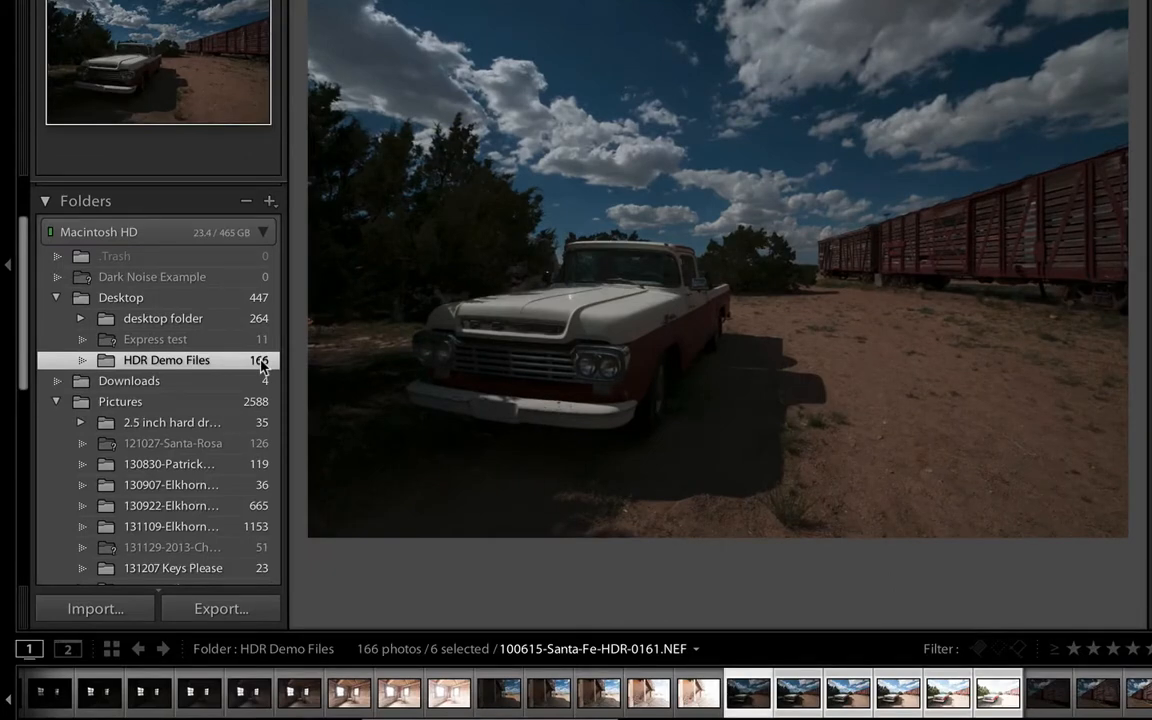
pyautogui.scroll(3, 260, 365)
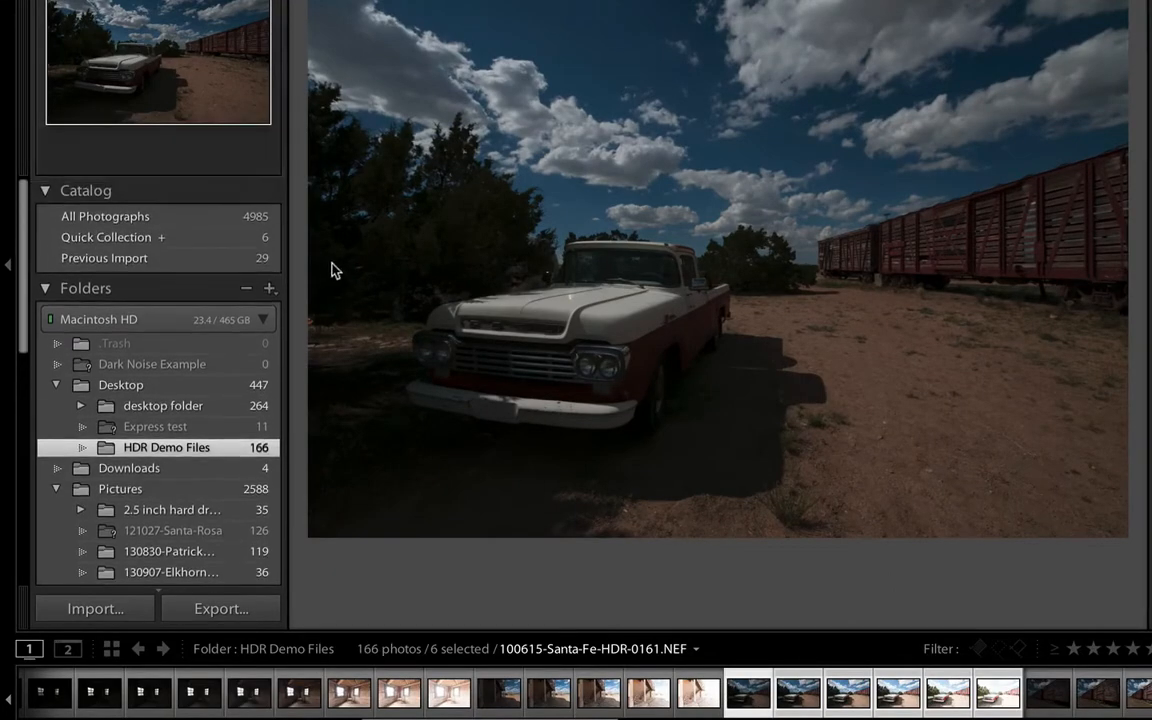
pyautogui.scroll(-10, 276, 423)
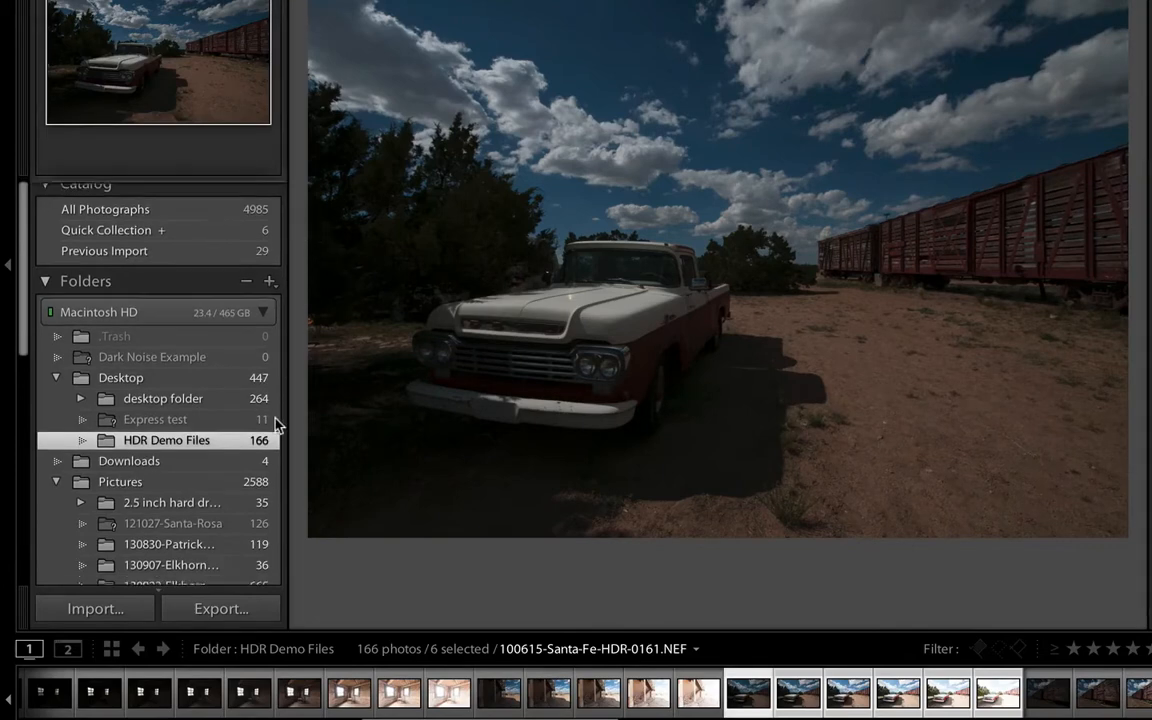
pyautogui.scroll(-3, 270, 465)
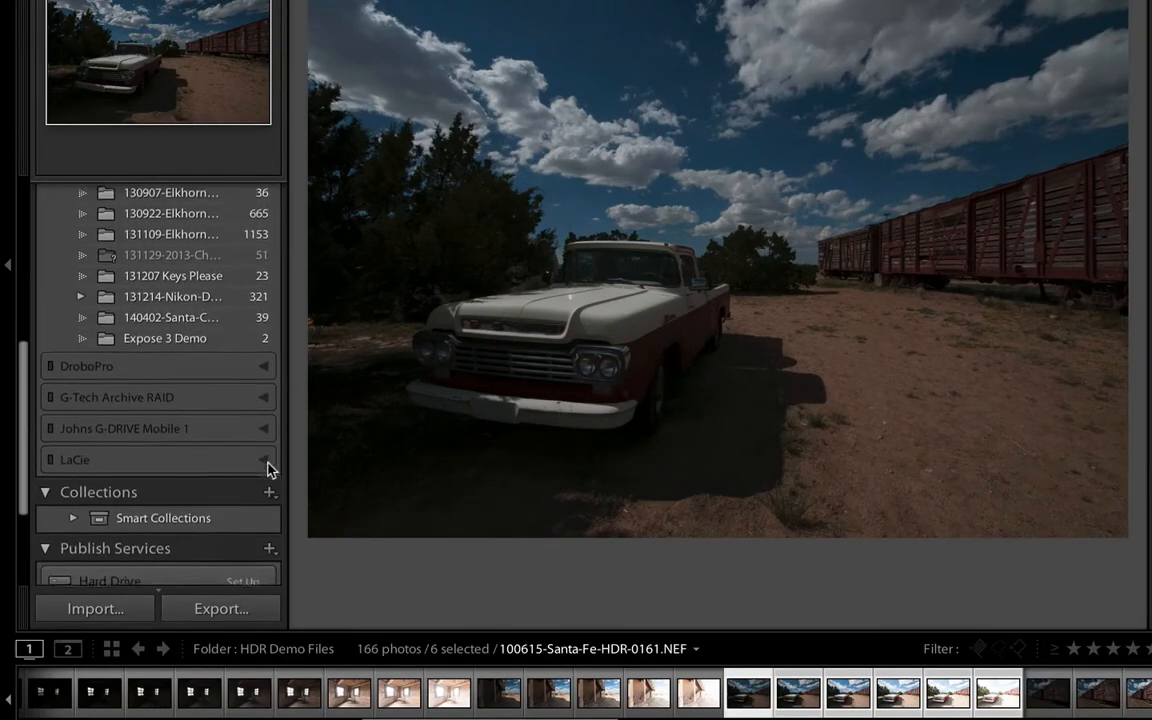
pyautogui.scroll(2, 268, 470)
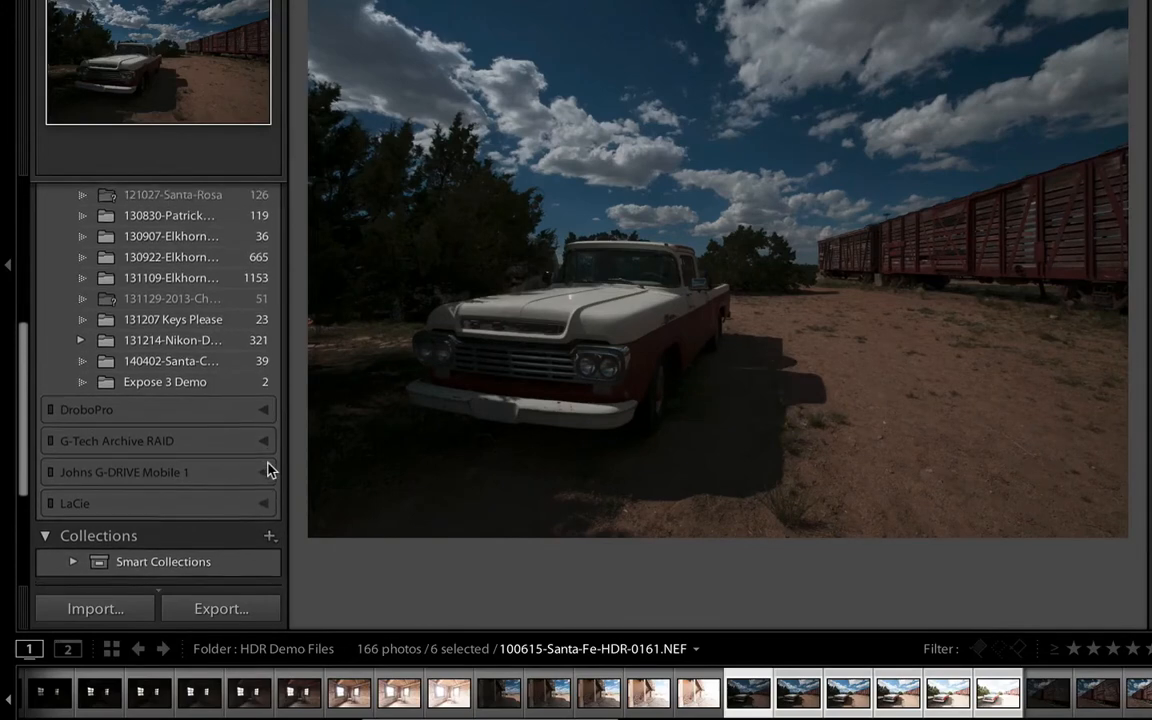
pyautogui.scroll(-1, 268, 470)
pyautogui.scroll(7, 268, 470)
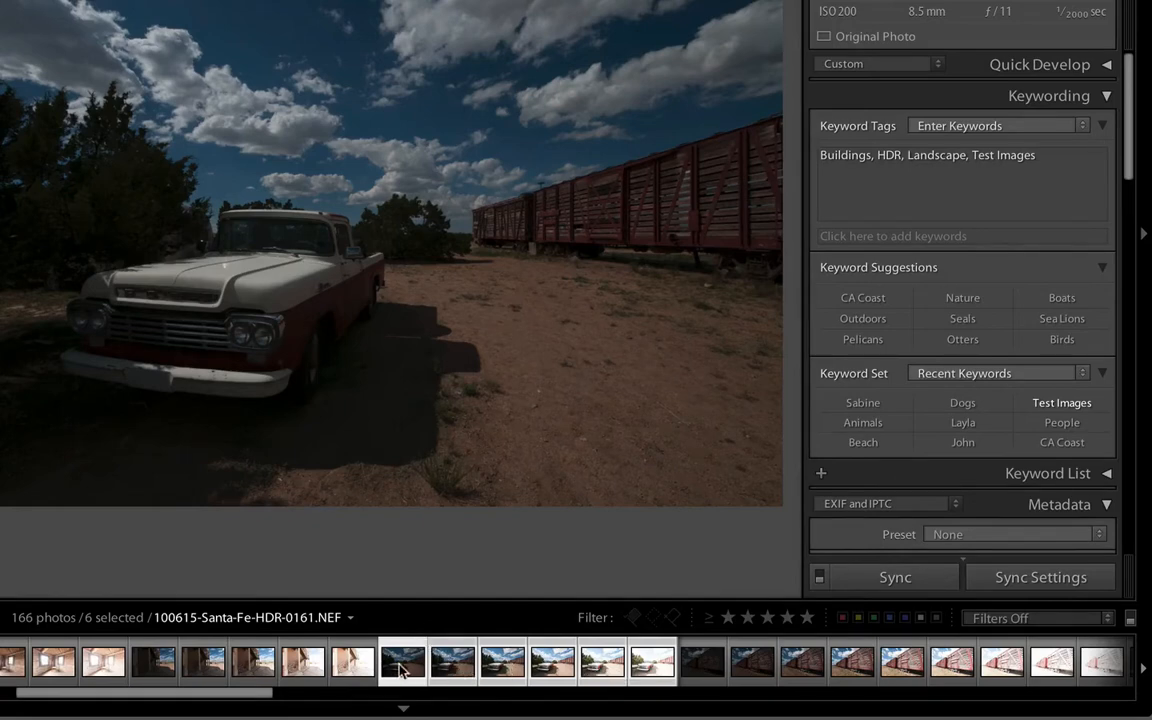
# Step: Zoom in on the darkest truck exposure to inspect the shadow area beside the truck, and return to the full view
pyautogui.click(390, 340)
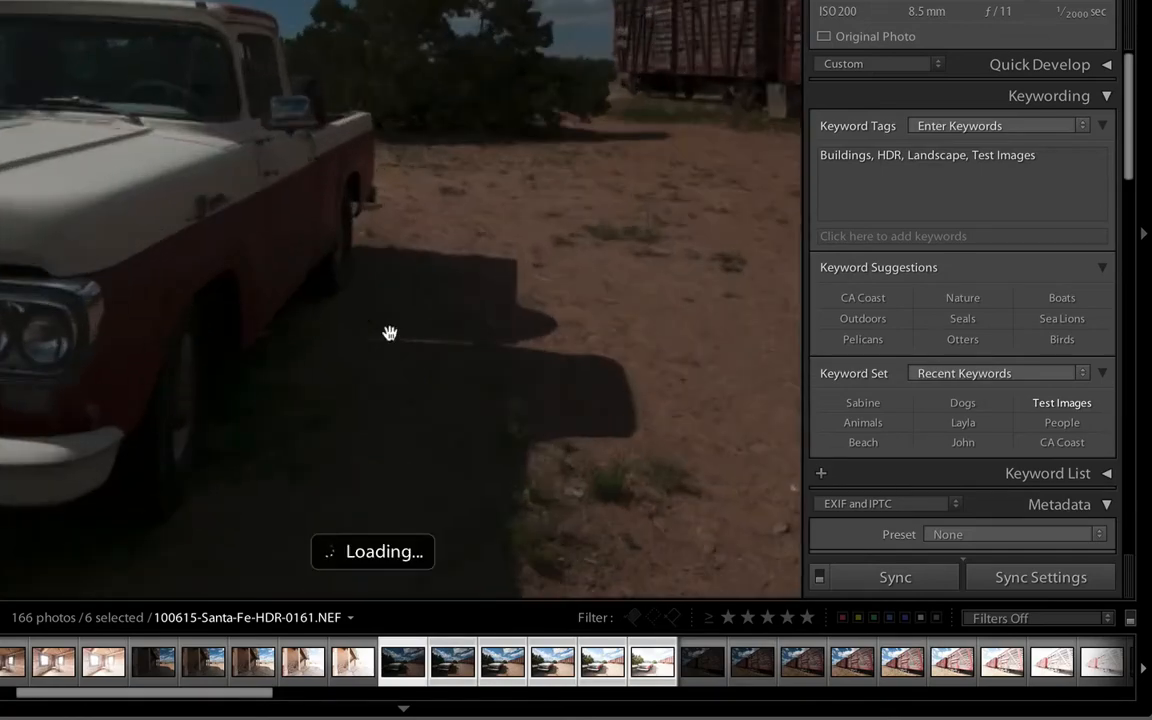
pyautogui.moveTo(266, 499); pyautogui.dragTo(452, 368)
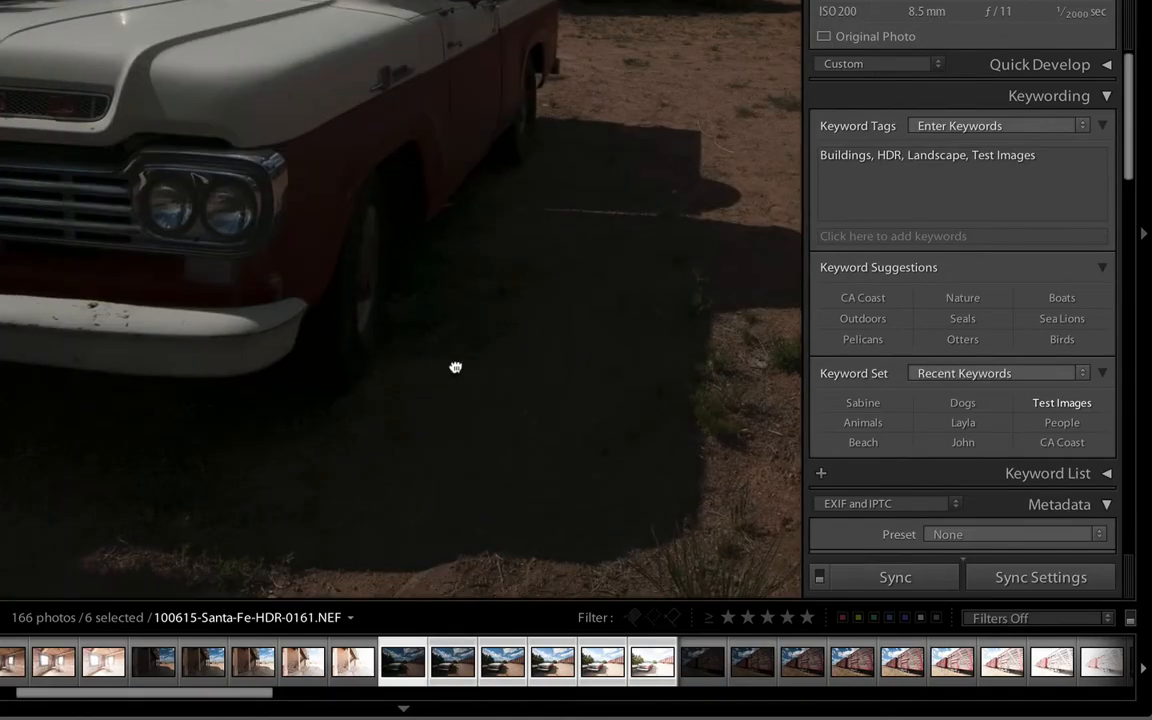
pyautogui.click(451, 368)
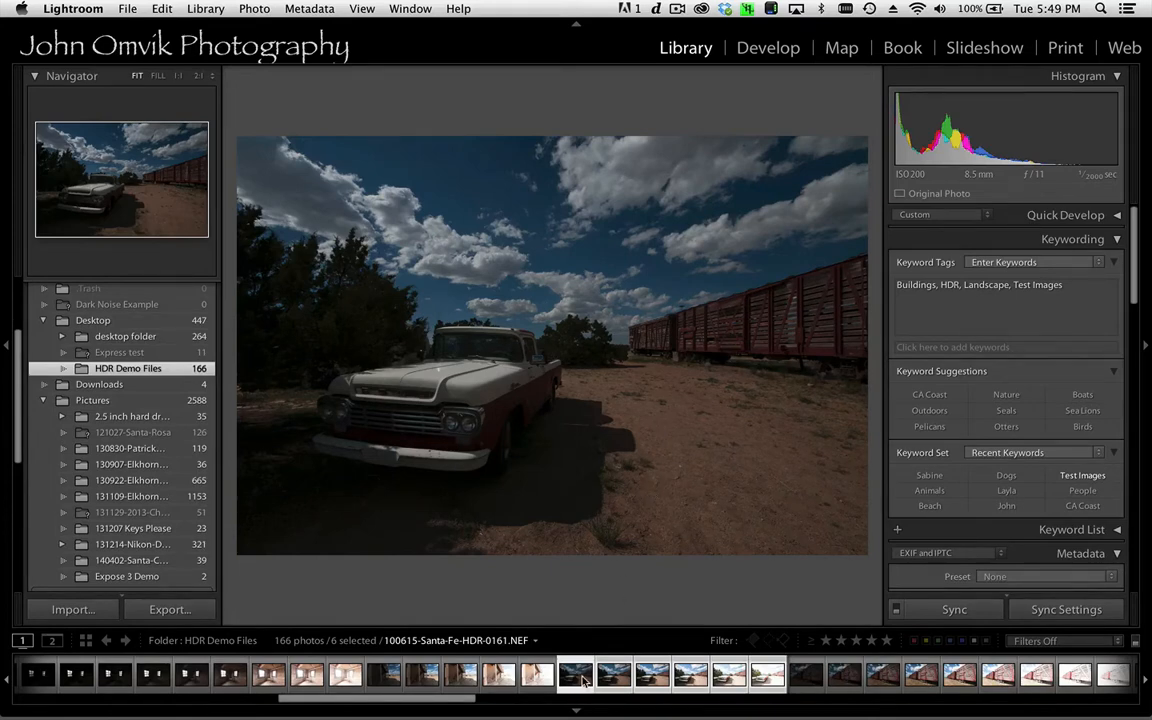
# Step: Browse back and forth through the six selected bracketed truck exposures to compare their highlight and shadow detail
pyautogui.press('Right')
pyautogui.press('Right')
pyautogui.press('Right')
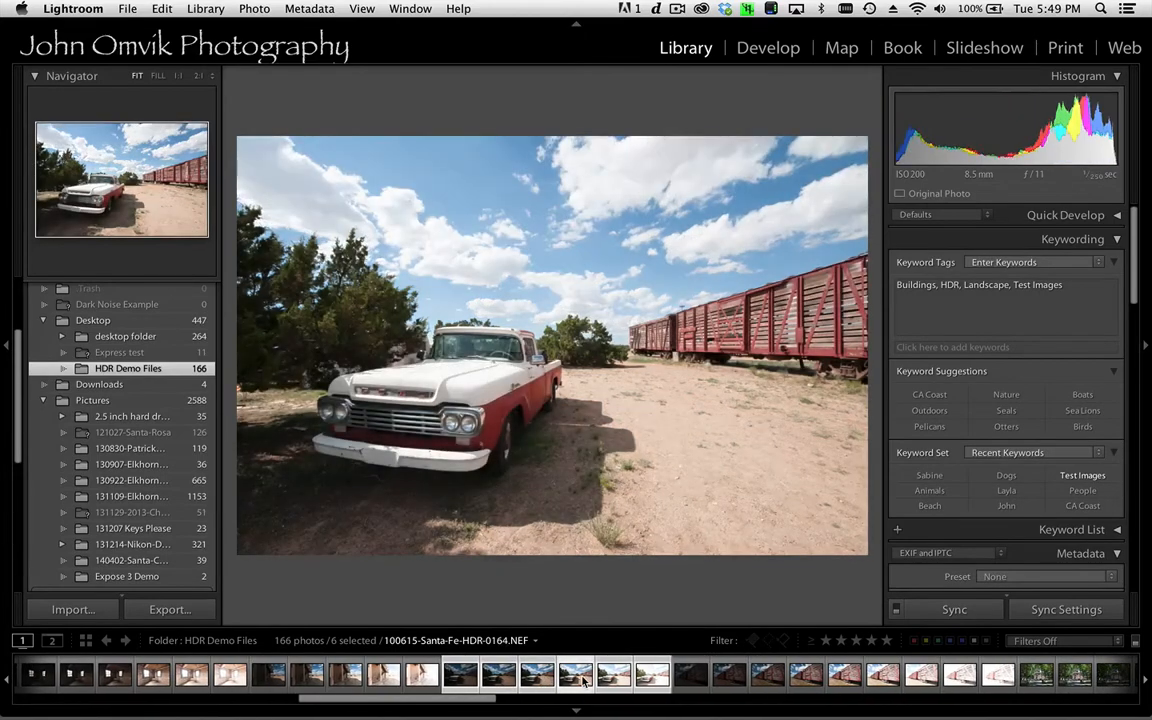
pyautogui.press('Right')
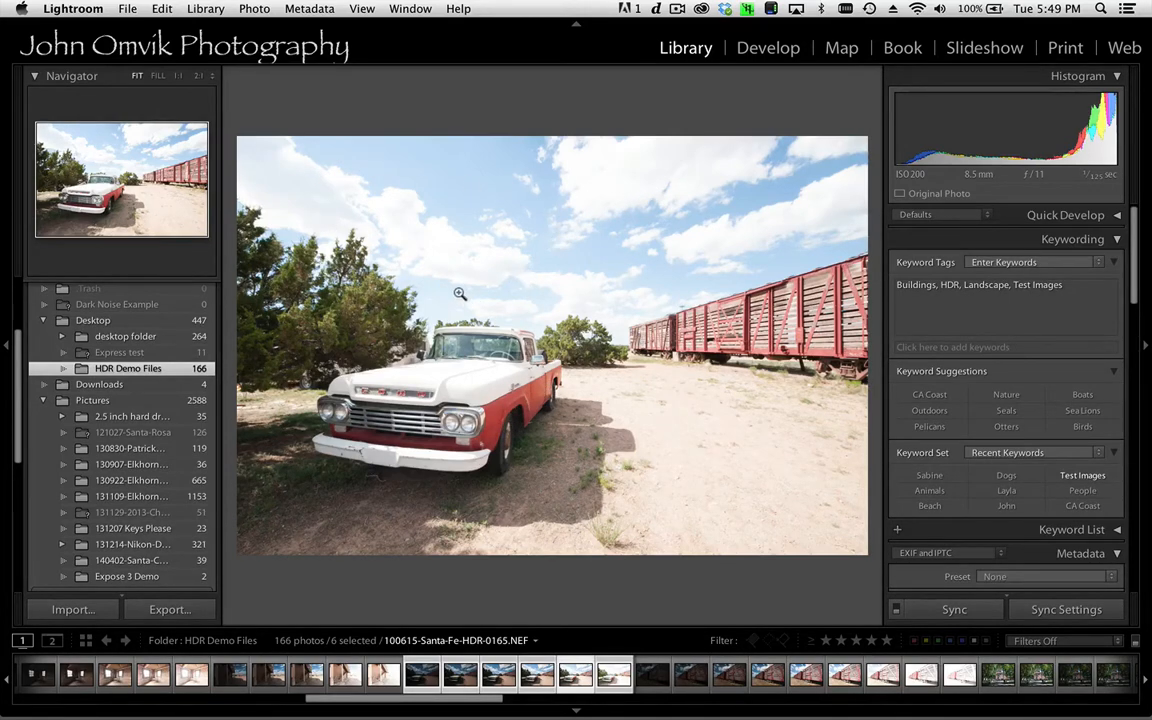
pyautogui.press('Left')
pyautogui.press('Left')
pyautogui.press('Left')
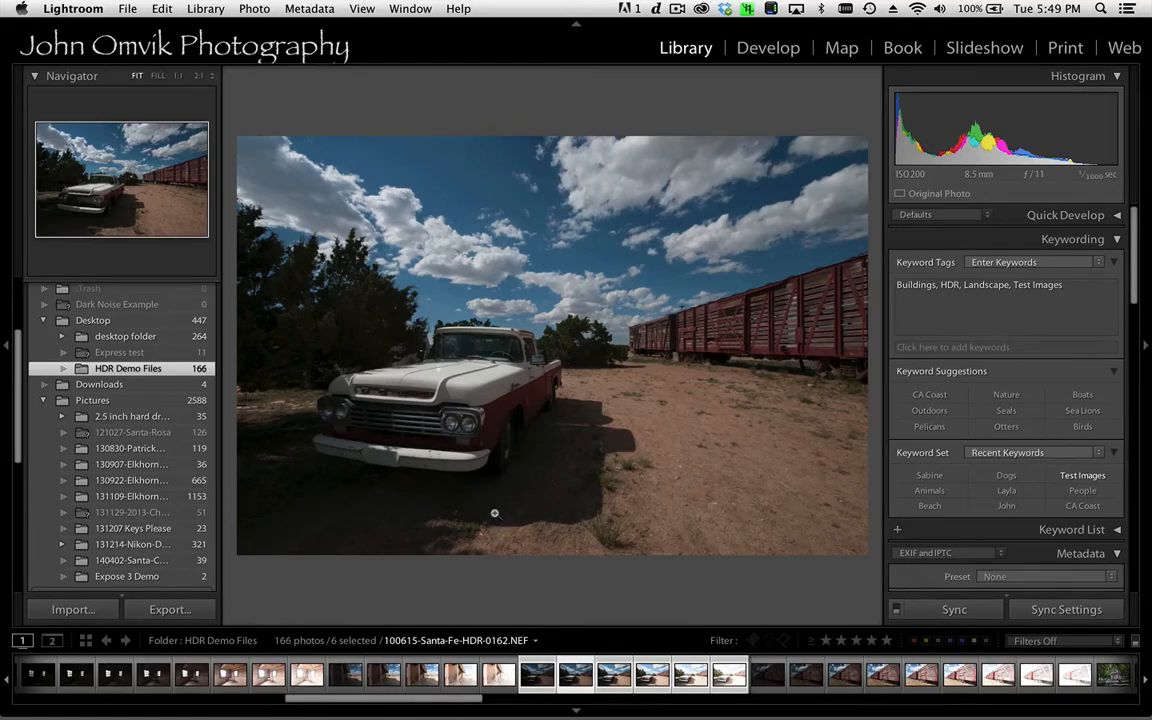
pyautogui.click(633, 676)
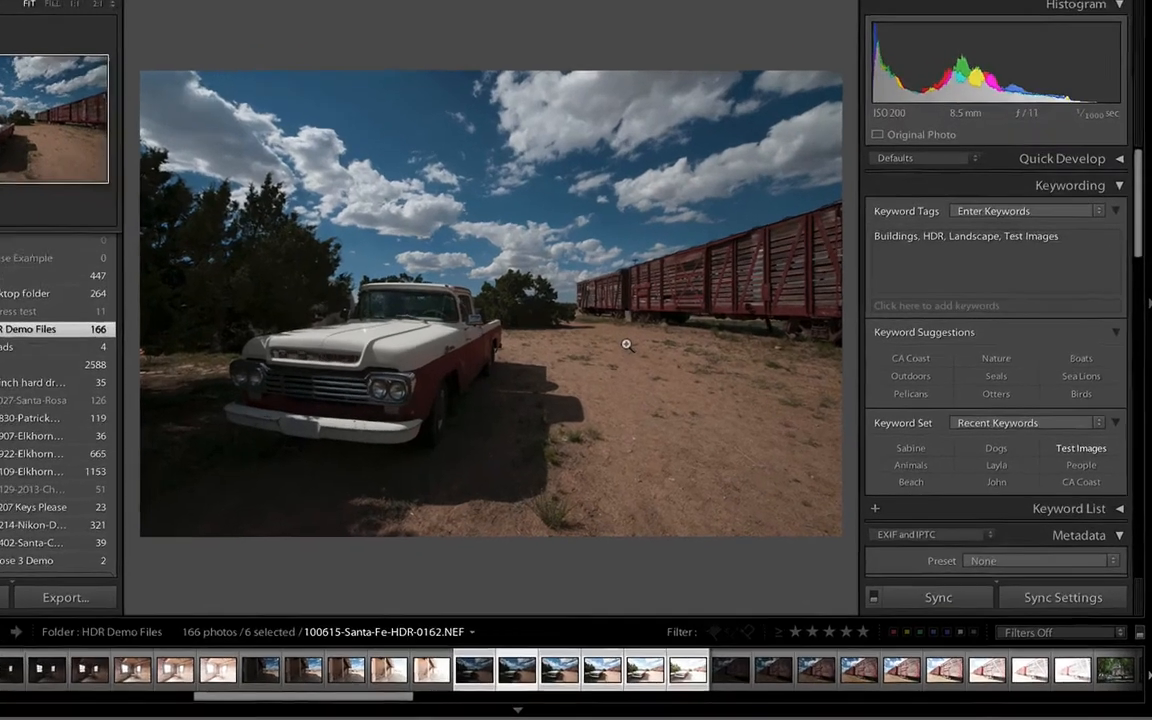
pyautogui.rightClick(626, 344)
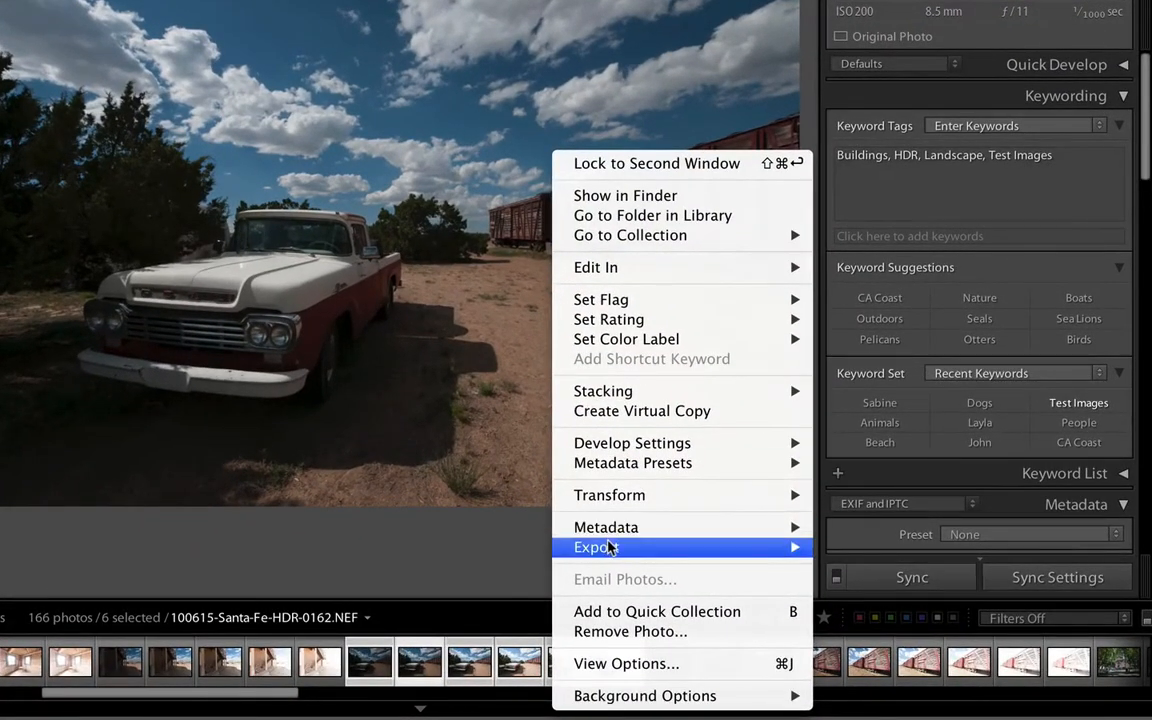
pyautogui.moveTo(609, 546)
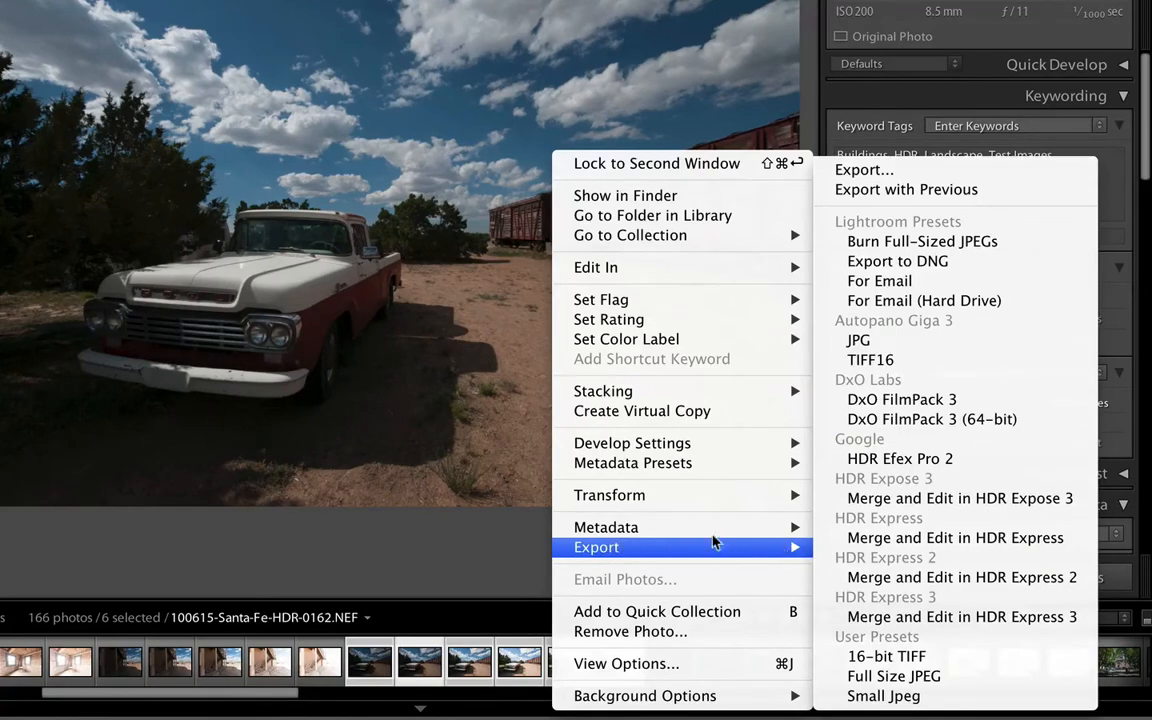
pyautogui.click(411, 529)
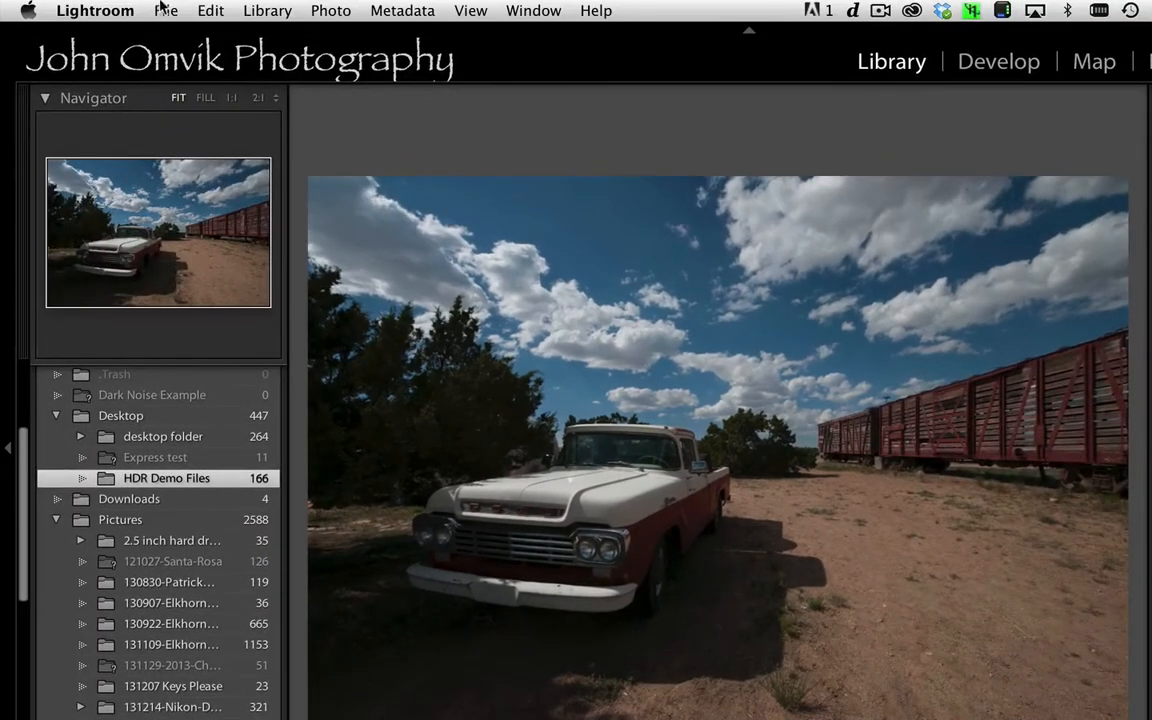
pyautogui.click(162, 10)
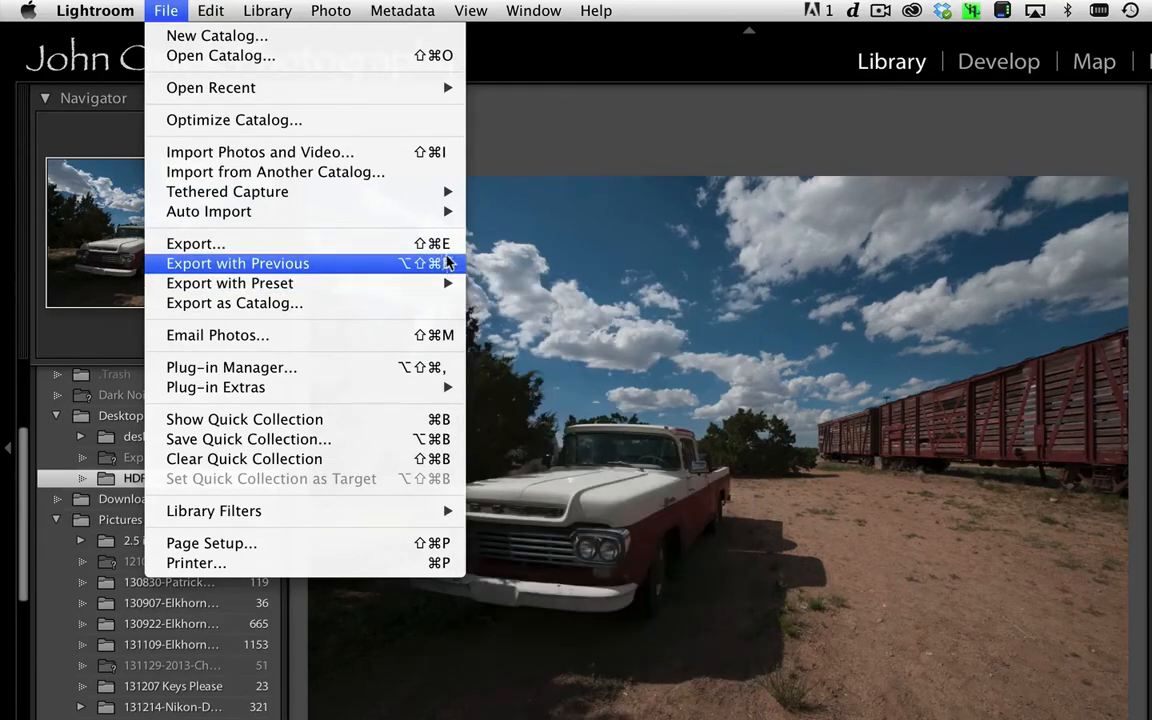
pyautogui.click(566, 190)
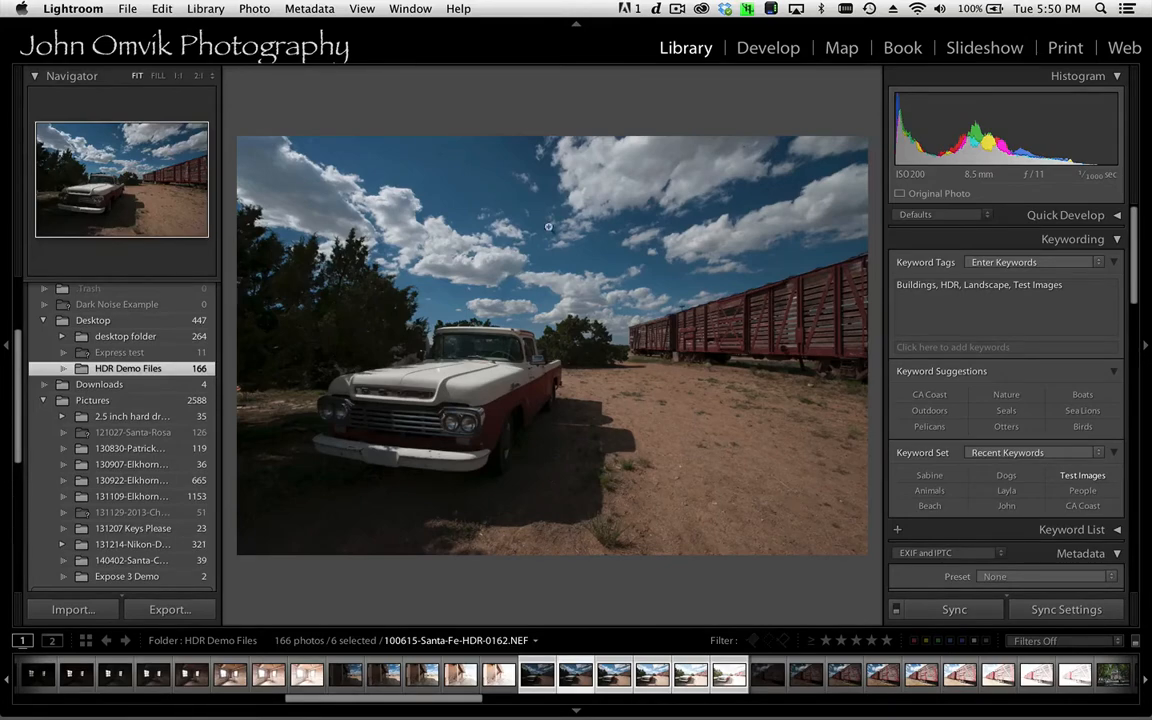
pyautogui.rightClick(698, 372)
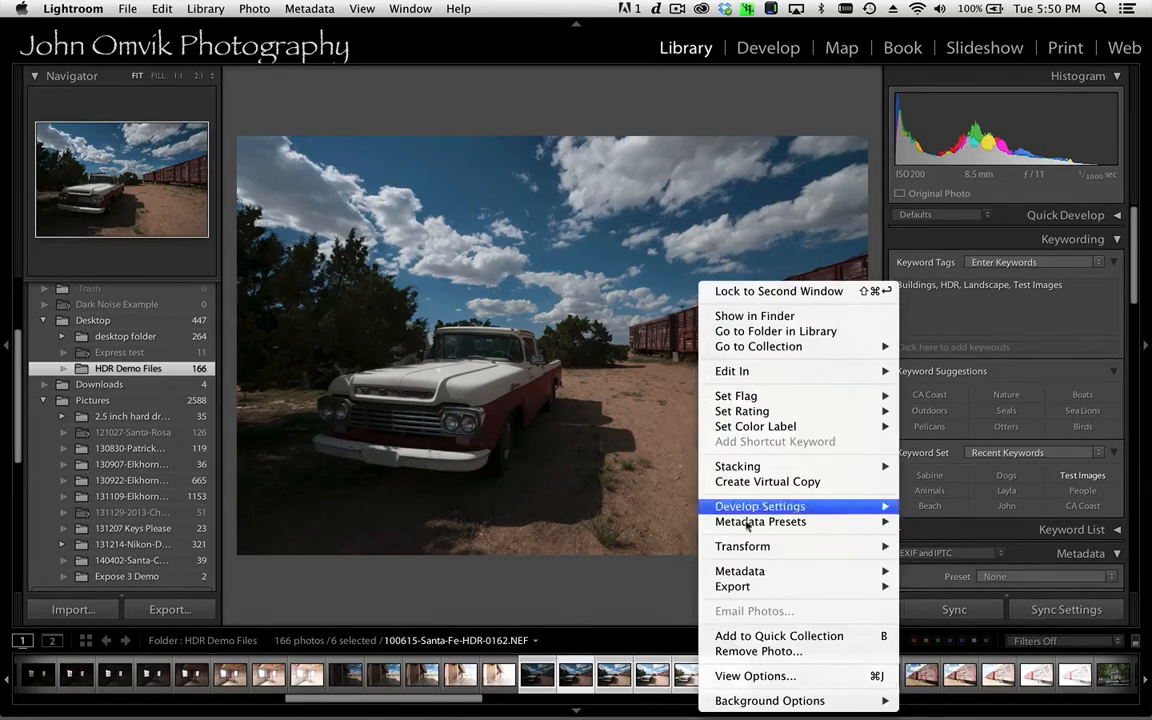
pyautogui.moveTo(750, 590)
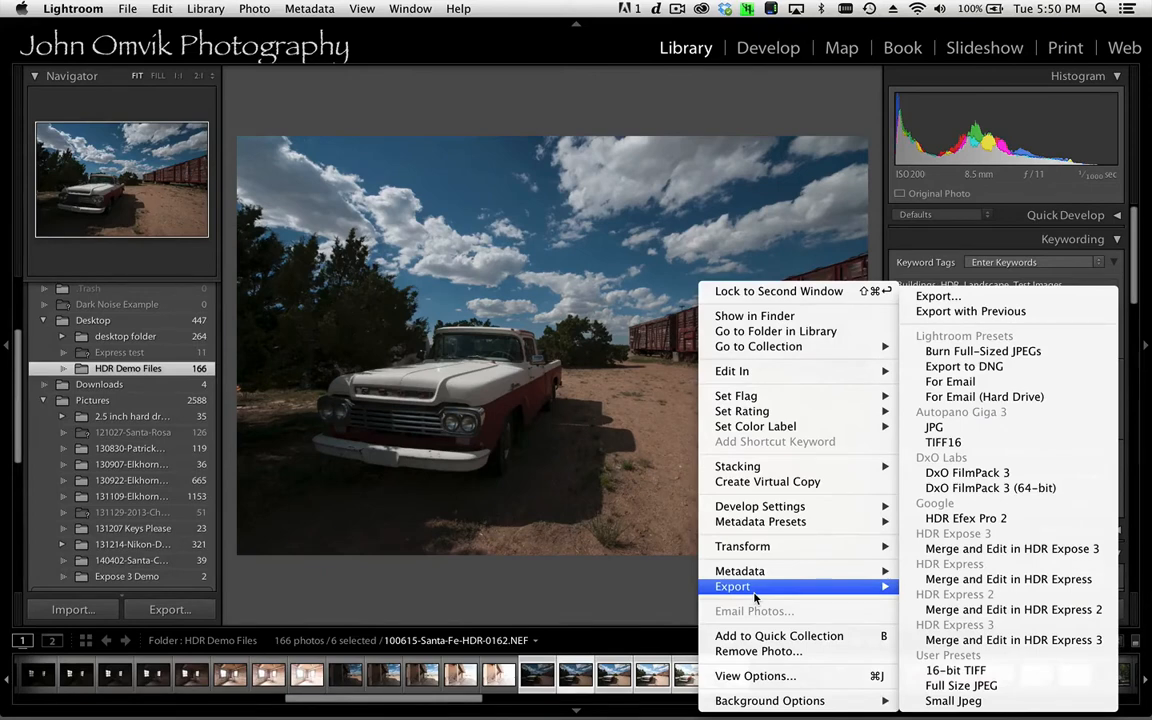
pyautogui.click(605, 592)
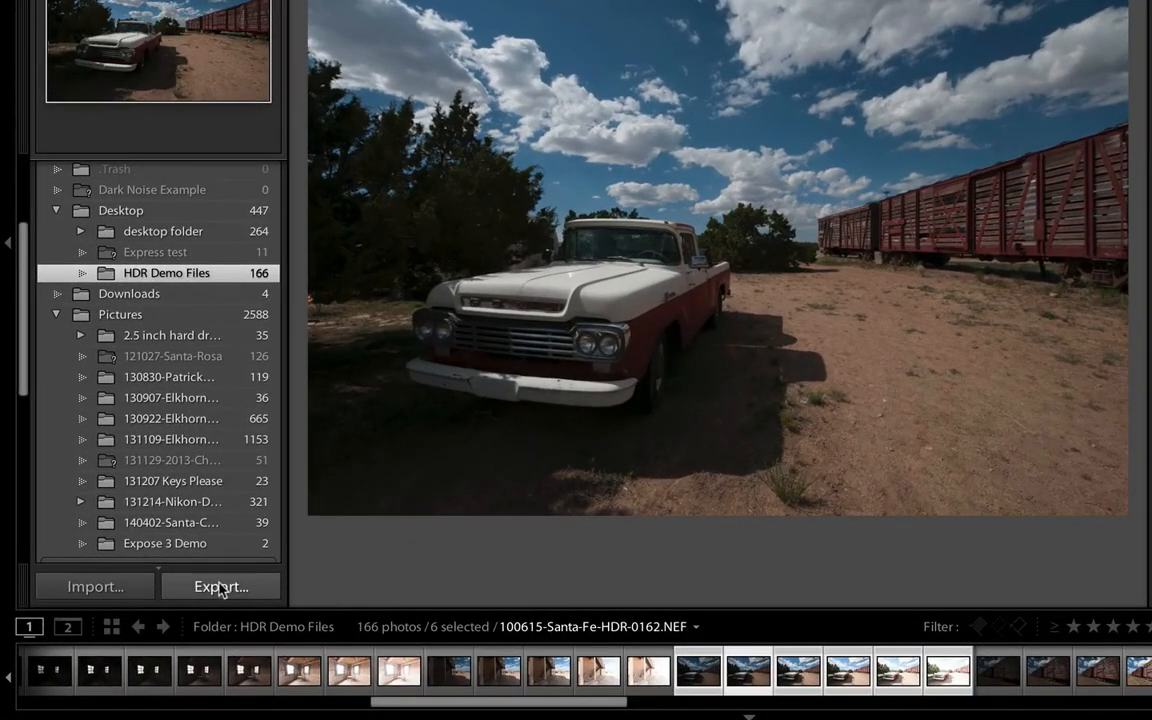
# Step: Export the six selected exposures to HDR Express 3 with Merge and Edit Original Images, and merge them into one HDR image
pyautogui.click(221, 588)
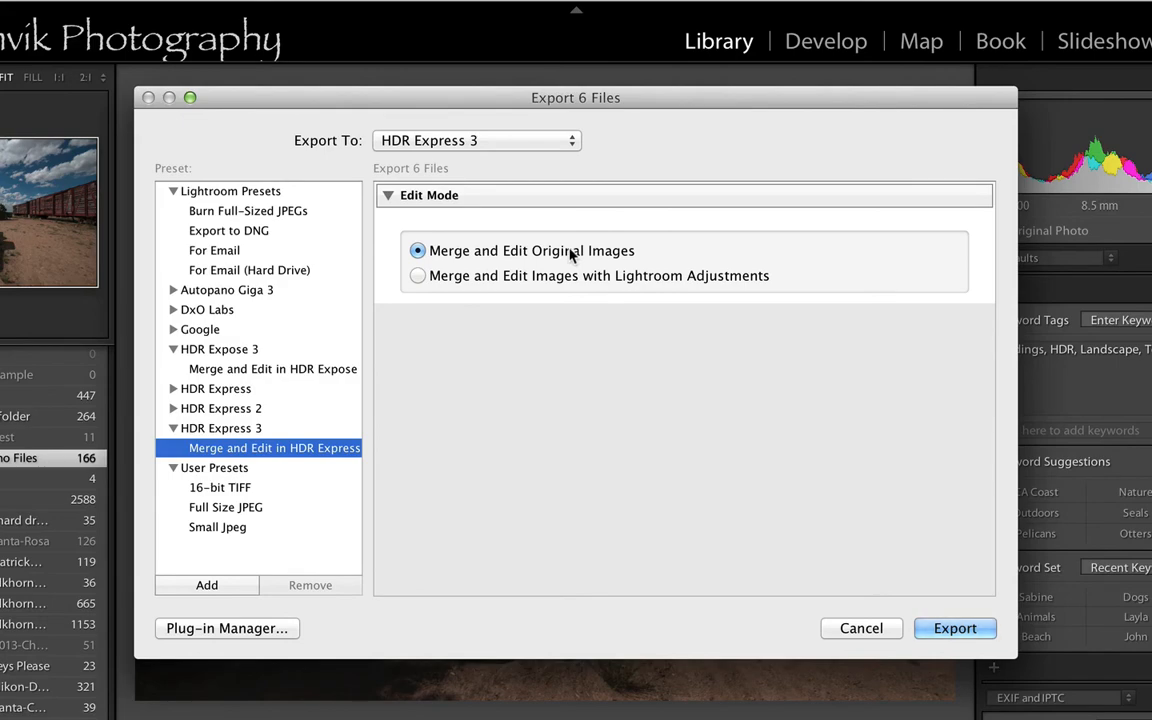
pyautogui.click(955, 628)
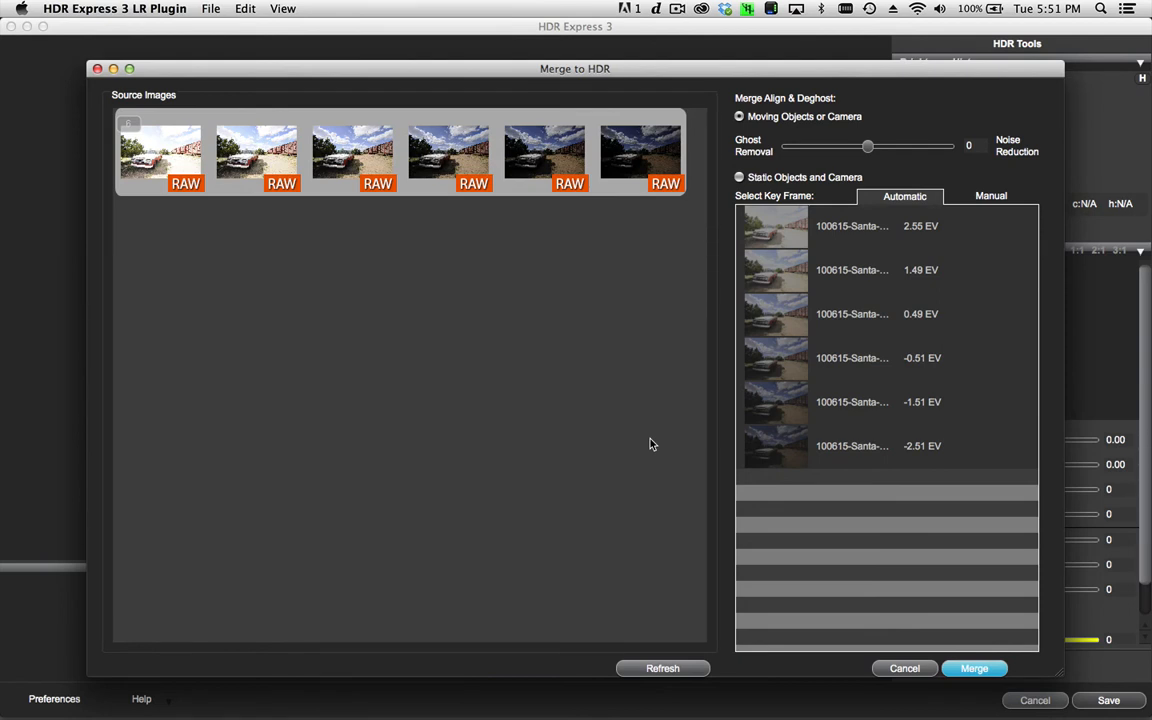
pyautogui.click(972, 669)
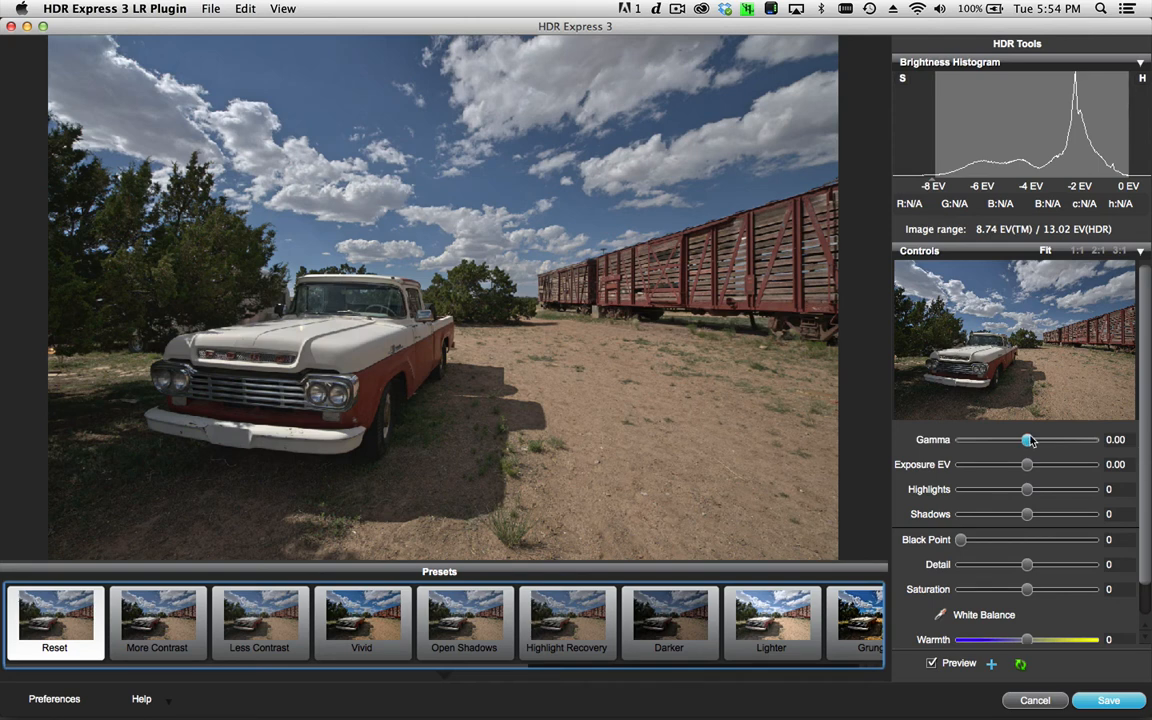
# Step: Set the merged image's Gamma to 8.00 and Detail to 10, and save it as the TIFF HDR-100615-Santa-Fe-HDR-0162
pyautogui.moveTo(1028, 443); pyautogui.dragTo(1038, 443)
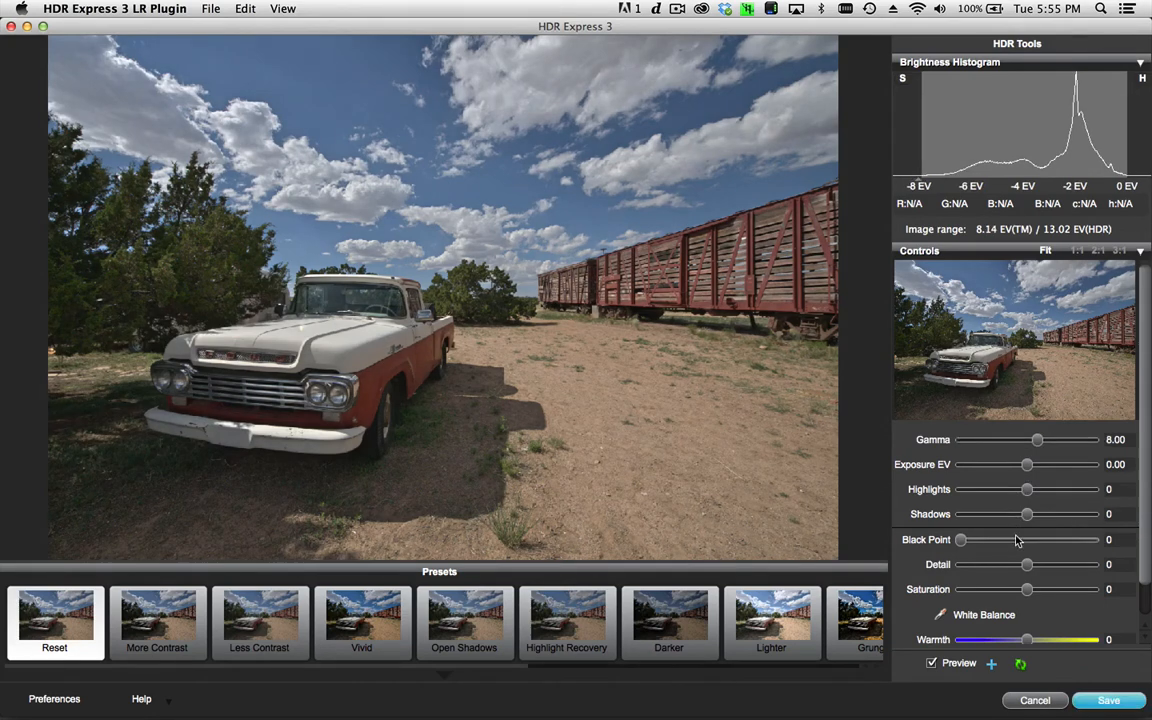
pyautogui.moveTo(1028, 567); pyautogui.dragTo(1035, 567)
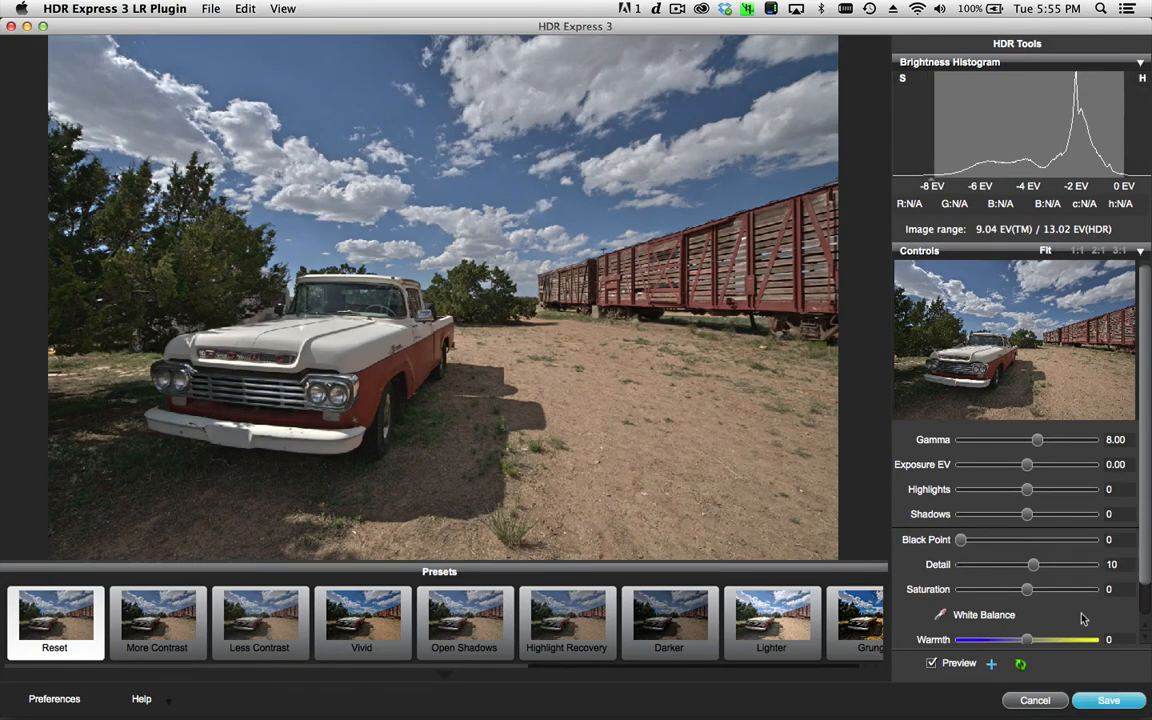
pyautogui.click(1110, 701)
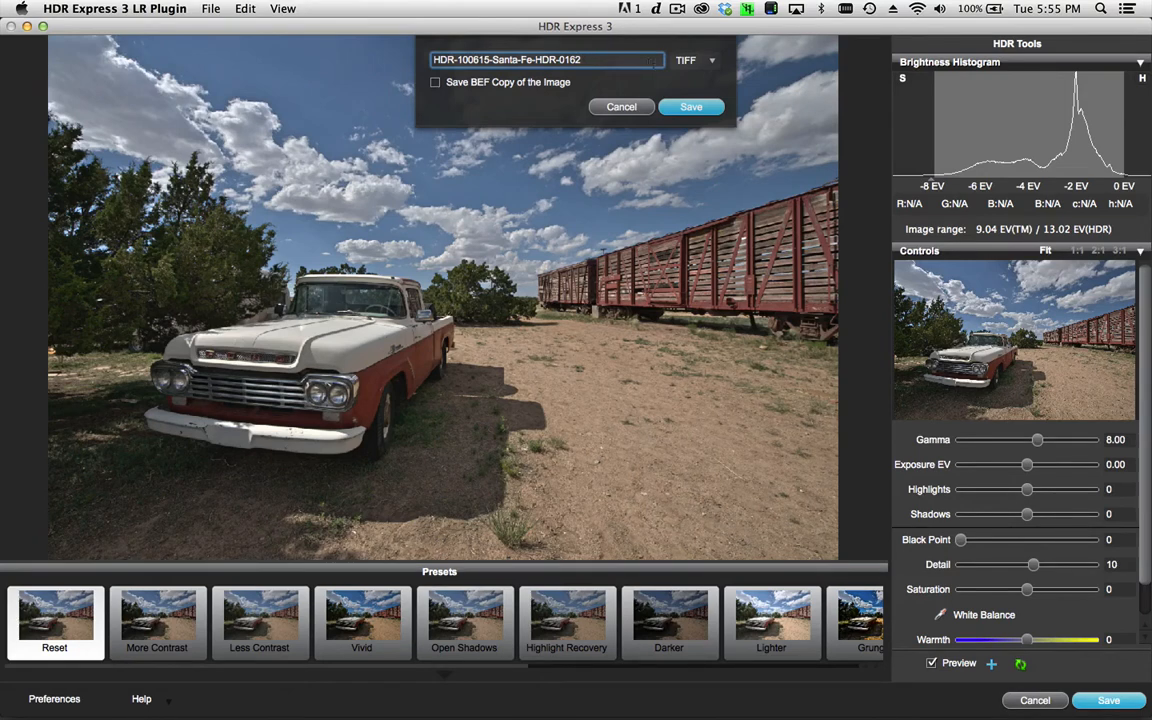
pyautogui.click(692, 107)
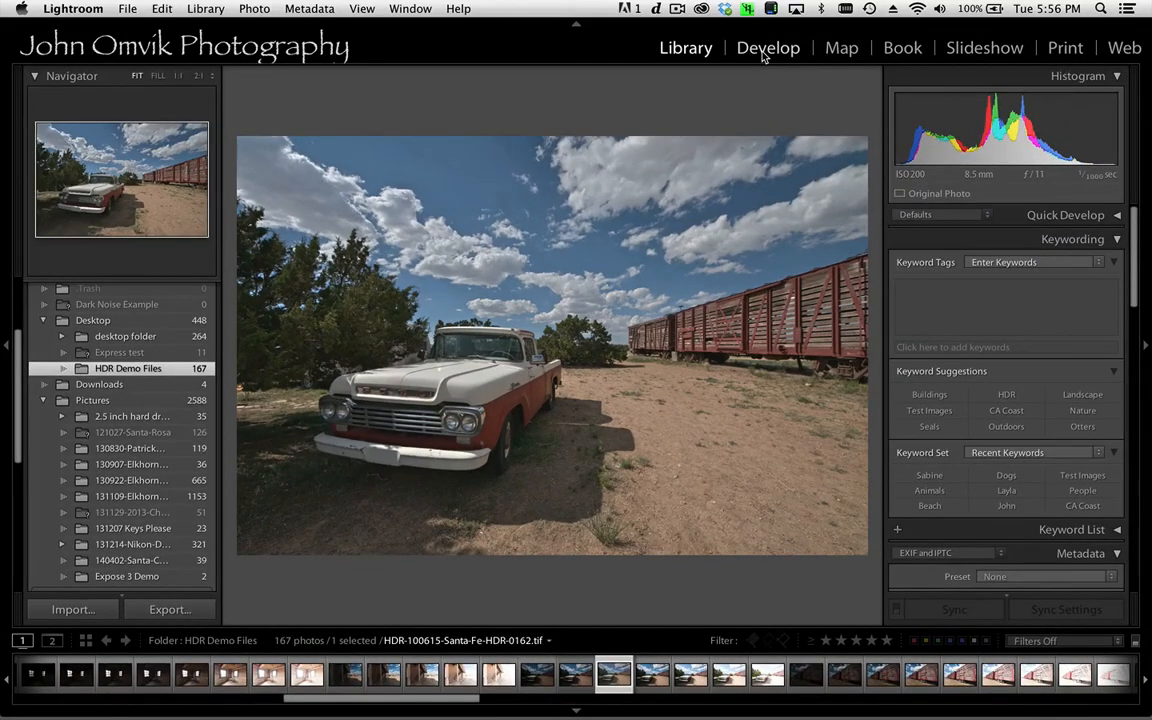
# Step: Apply the Old Post Card user preset to the merged truck image in the Develop module
pyautogui.click(764, 49)
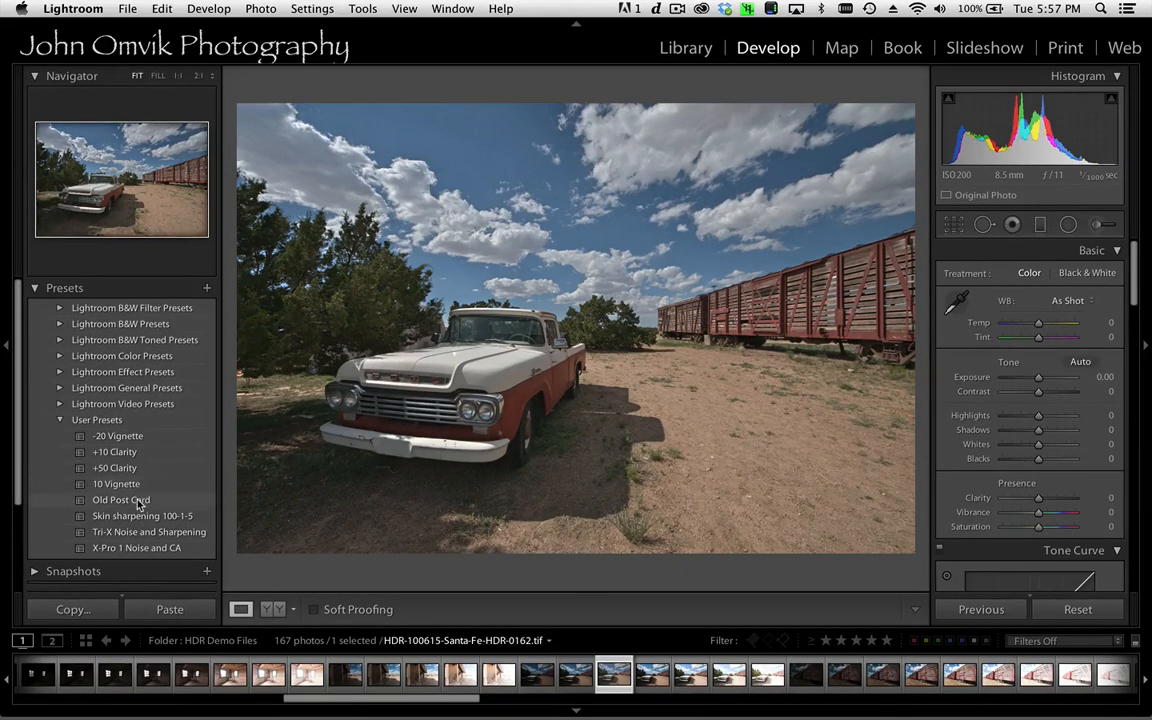
pyautogui.click(139, 503)
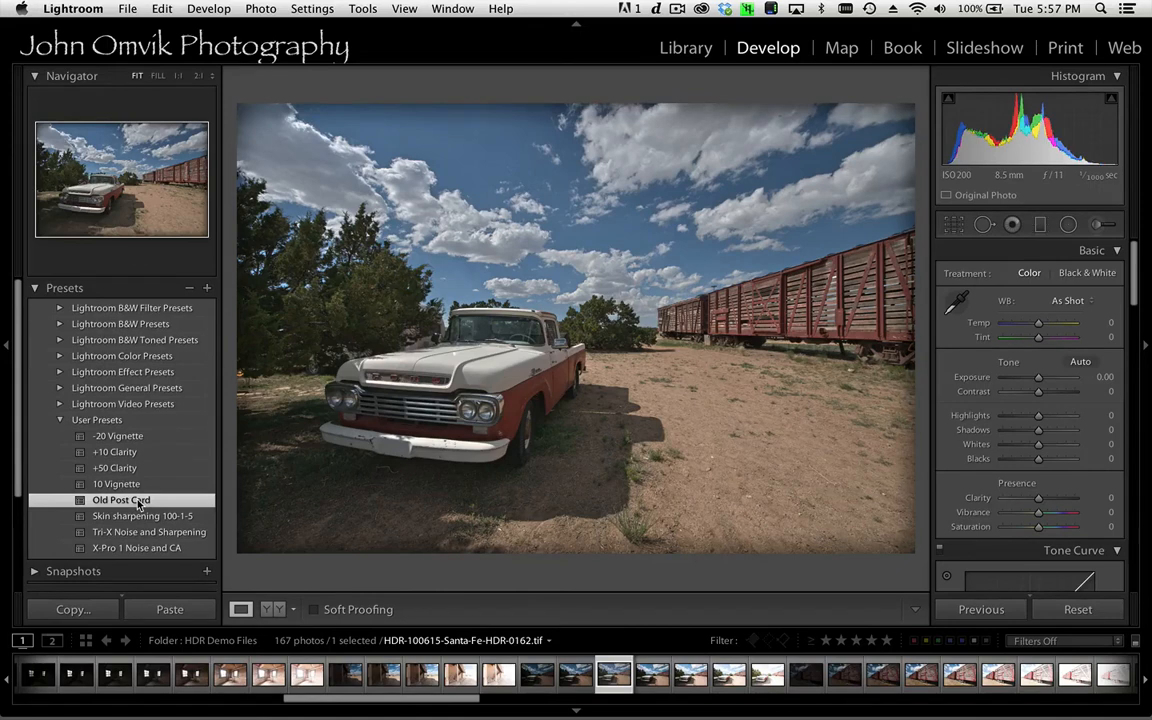